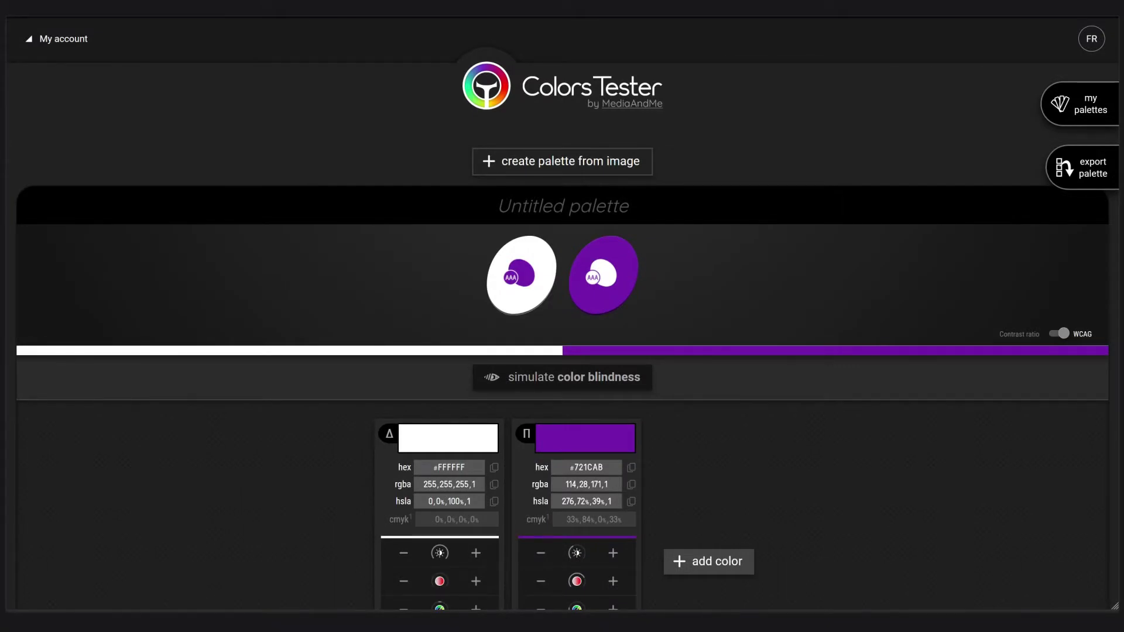
# - Load the saved six-colour Pop palette from My palettes into Colors Tester
pyautogui.click(1054, 102)
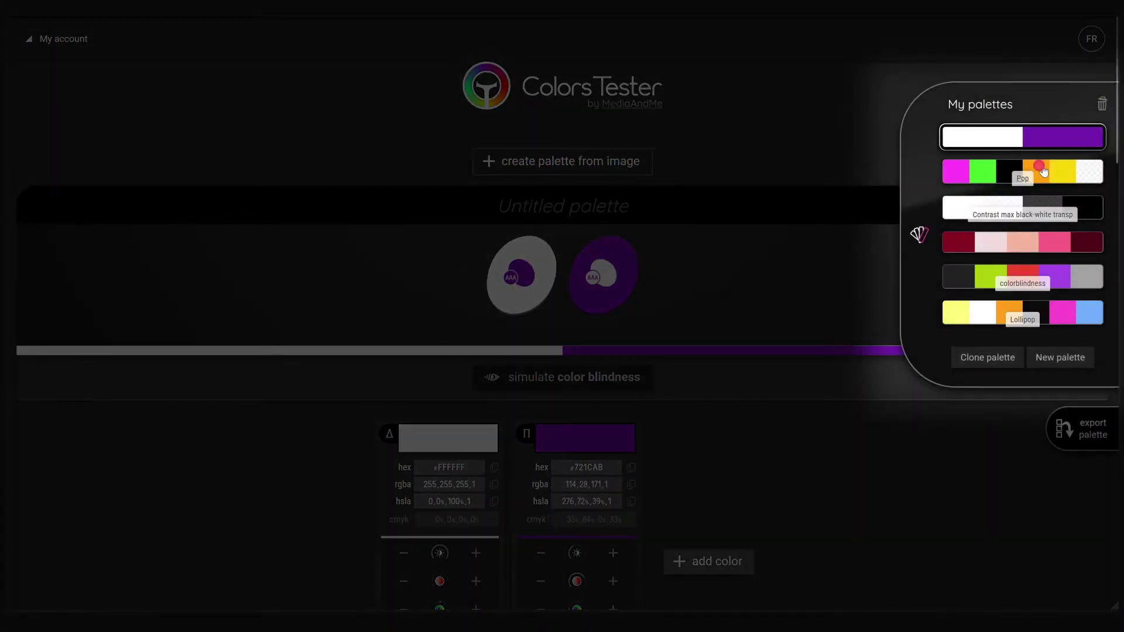
pyautogui.click(1043, 171)
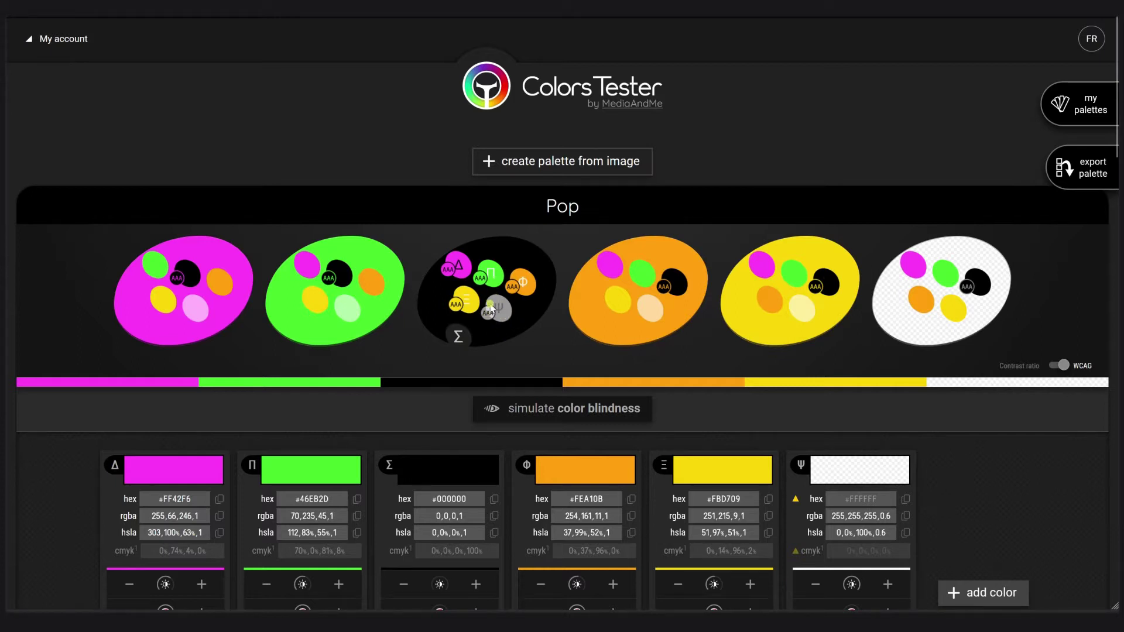
# - Check the white colour's 0.6 alpha in its hsla value, then export the Pop palette
pyautogui.scroll(-4, 931, 305)
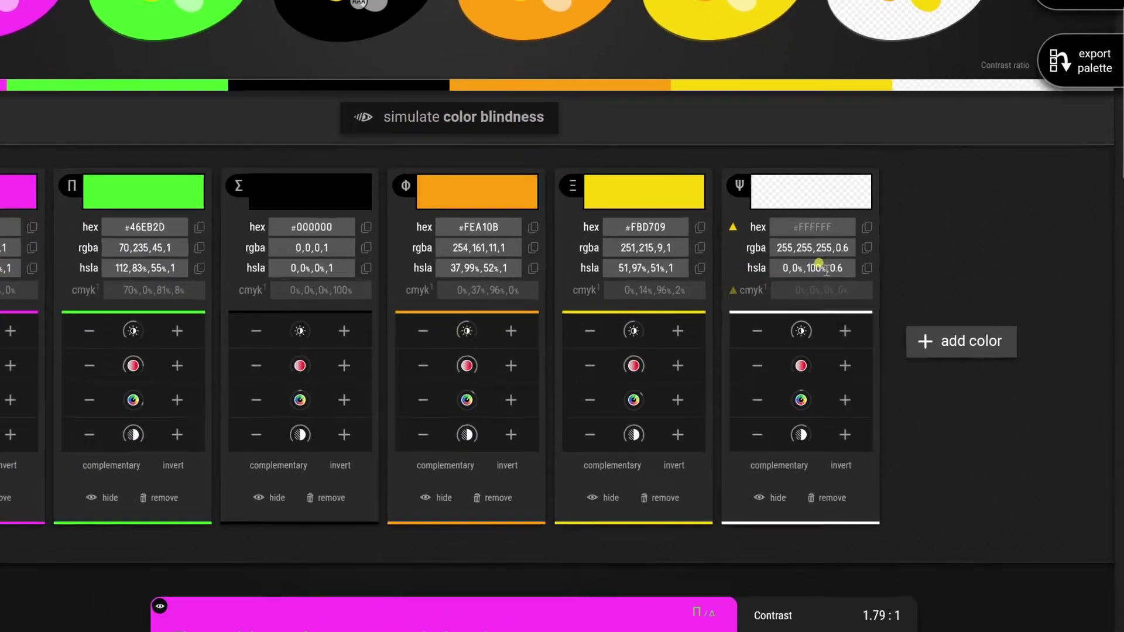
pyautogui.click(876, 291)
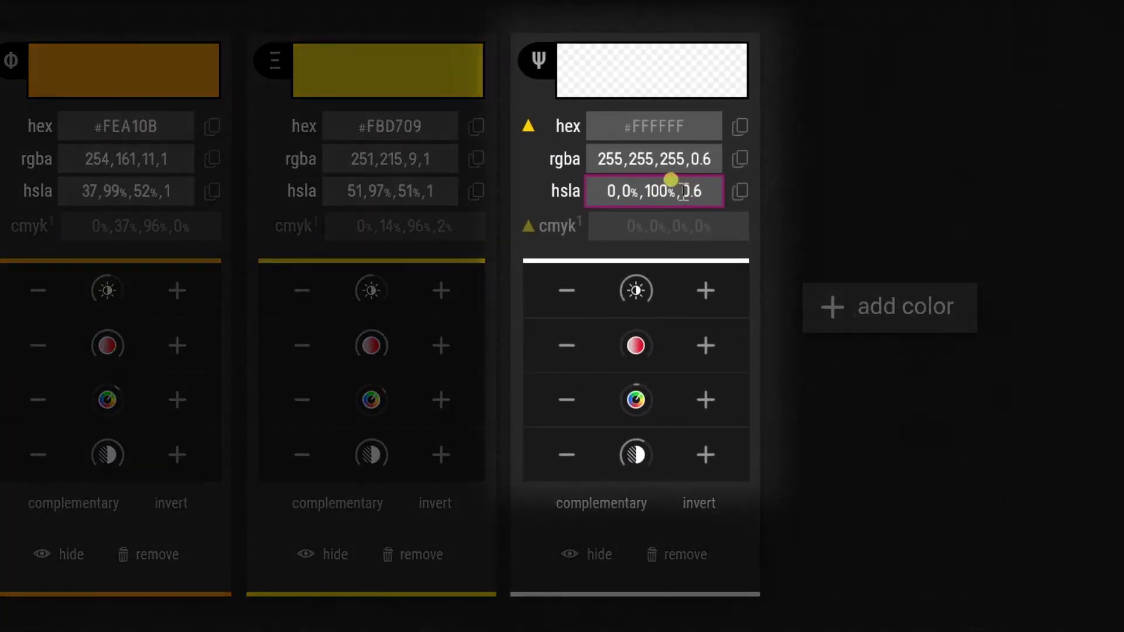
pyautogui.moveTo(684, 192); pyautogui.dragTo(704, 192)
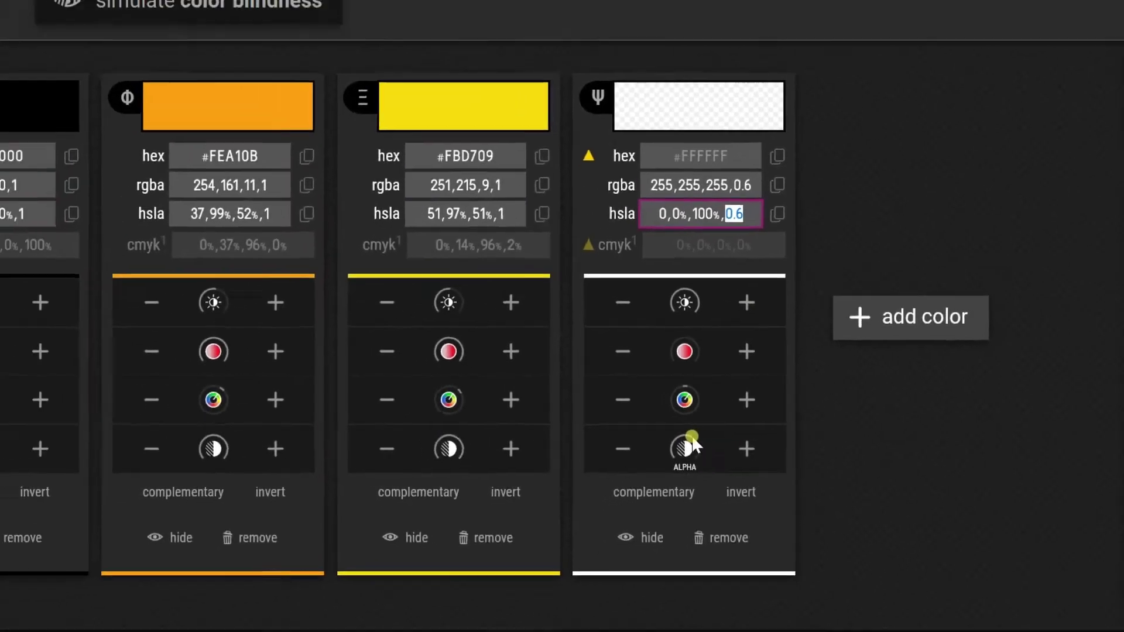
pyautogui.click(1074, 168)
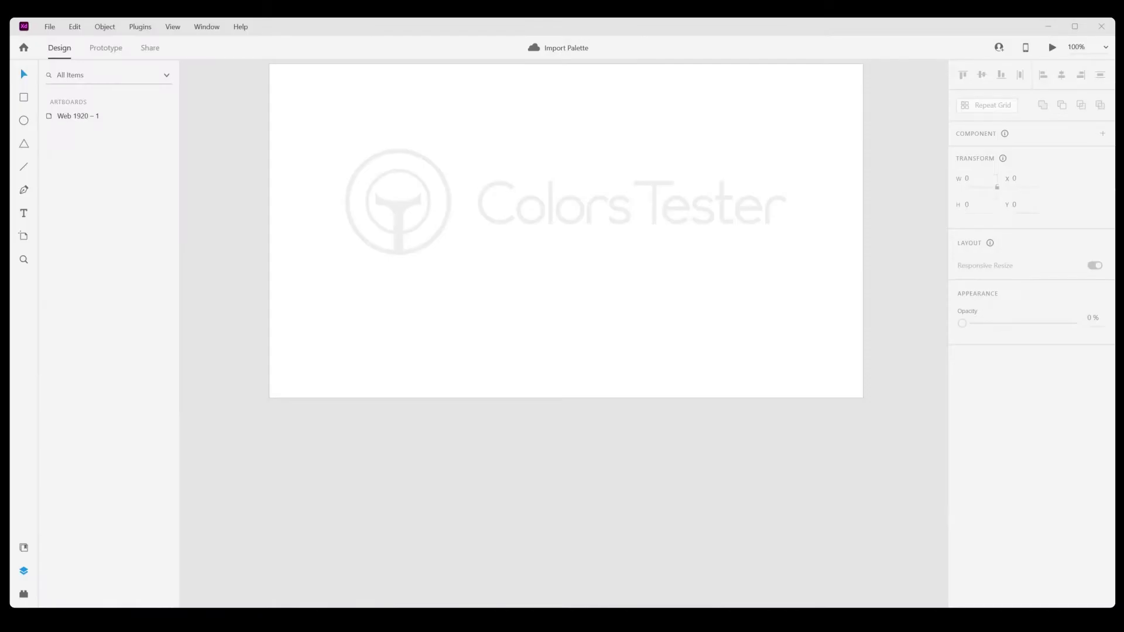
# - Paste the exported Pop palette into XD and place it just below the artboard
pyautogui.hotkey('ctrl', 'v')
pyautogui.moveTo(594, 505); pyautogui.dragTo(419, 417)
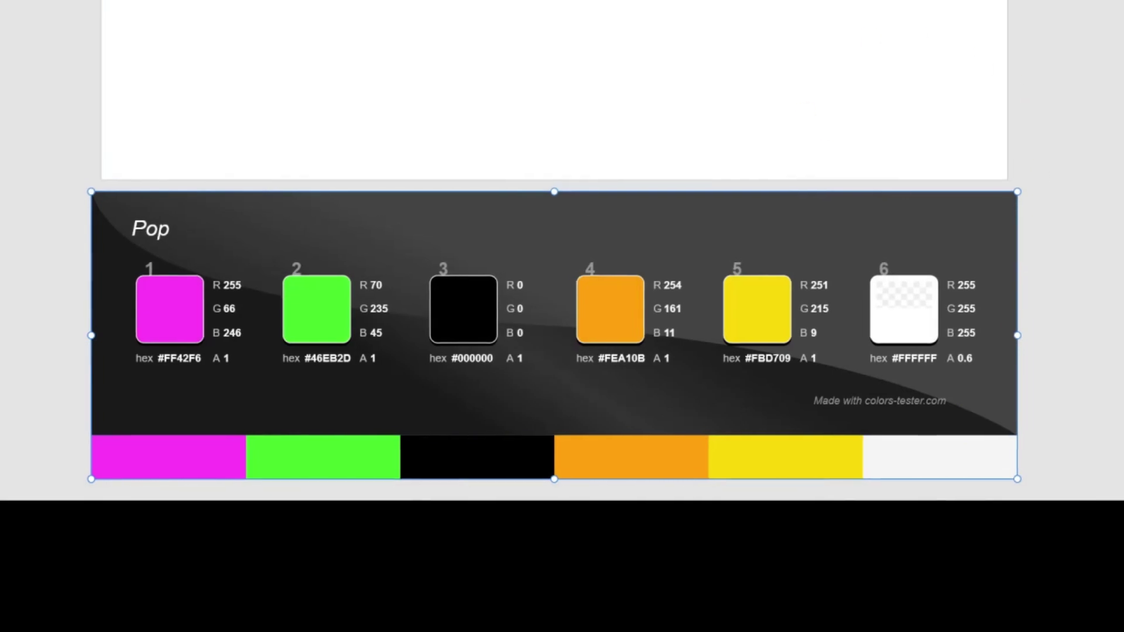
# - Save the strip's magenta #FF42F6 and green #46EB2D colours as document swatches
pyautogui.click(218, 456)
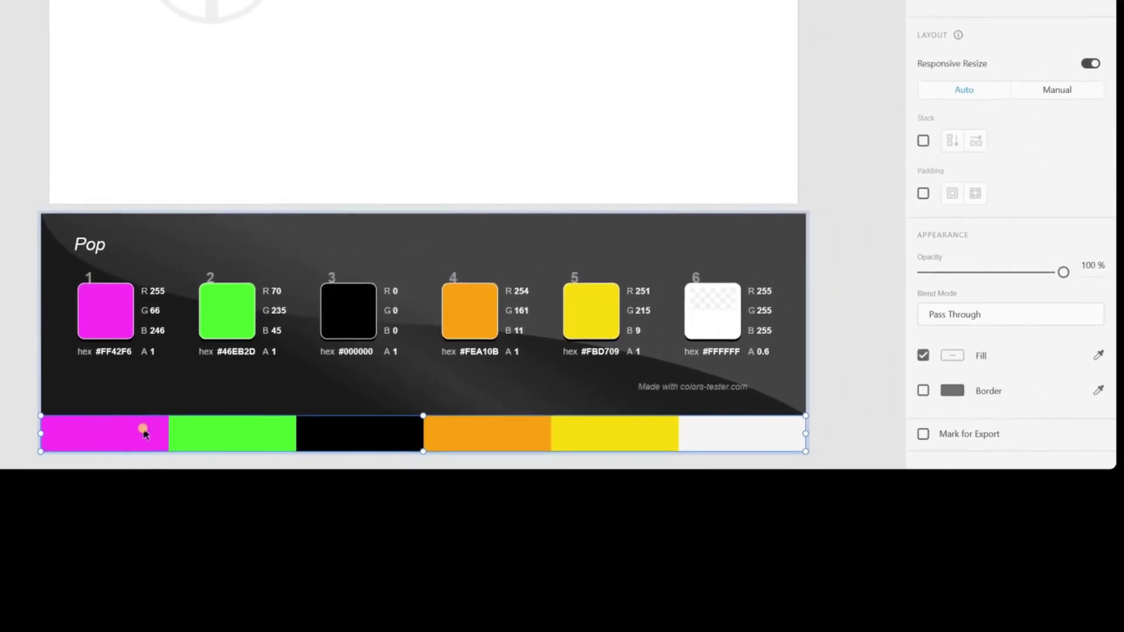
pyautogui.doubleClick(144, 432)
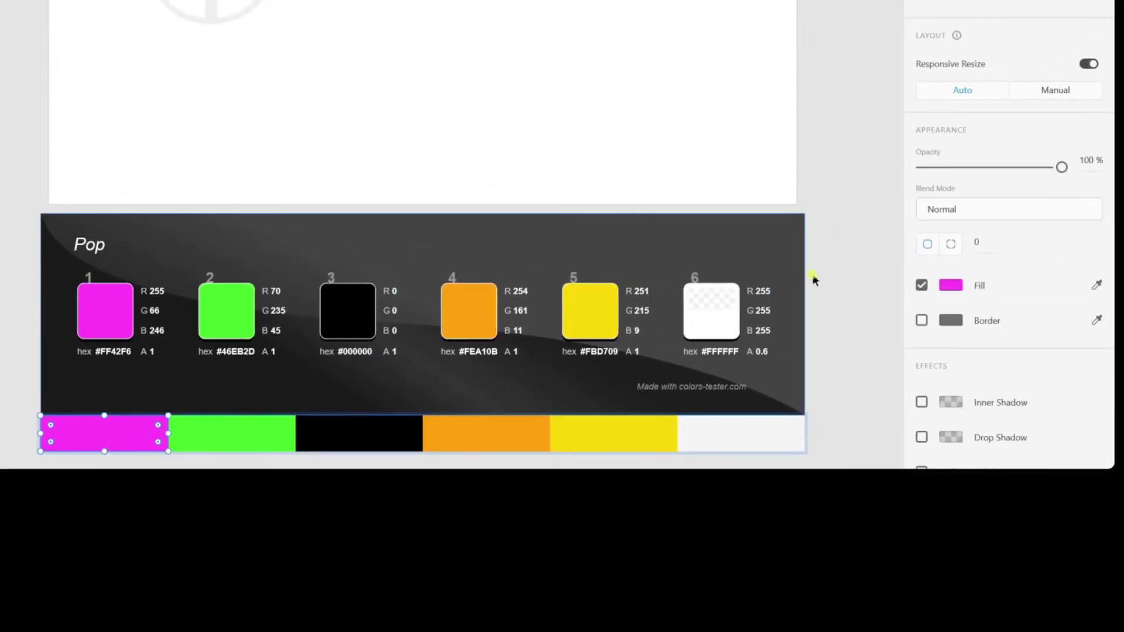
pyautogui.click(950, 286)
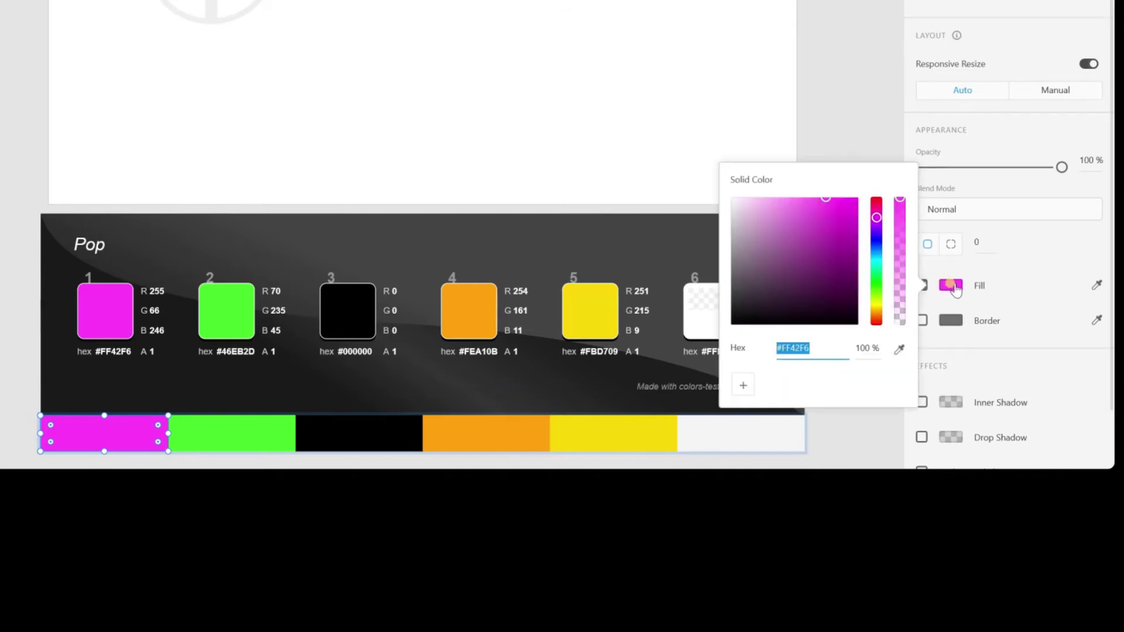
pyautogui.click(743, 386)
pyautogui.click(771, 380)
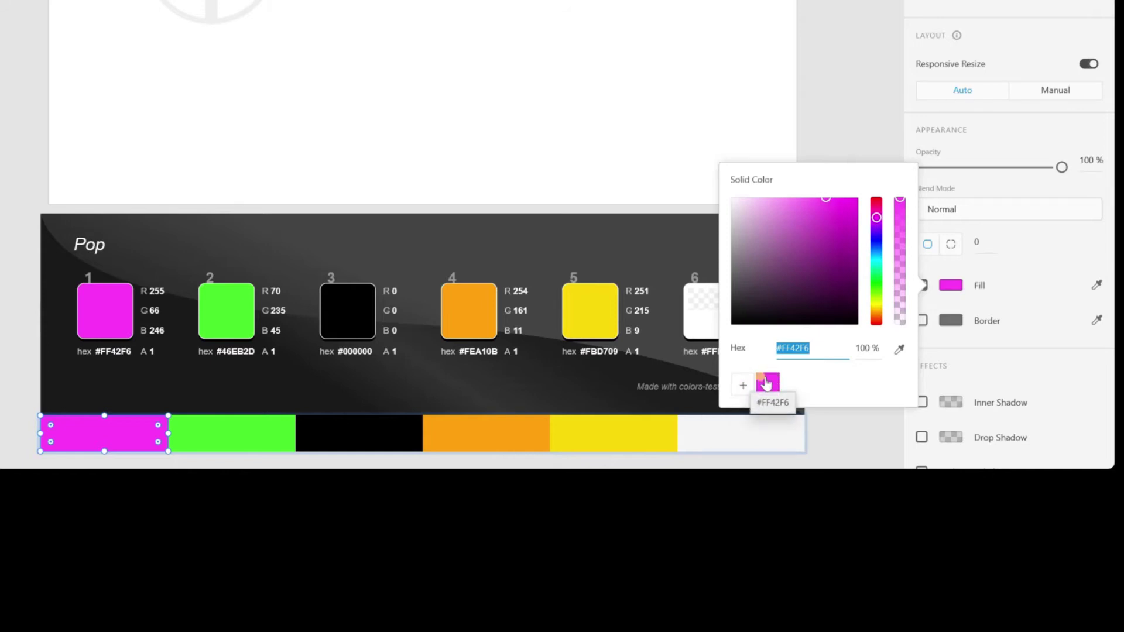
pyautogui.click(233, 436)
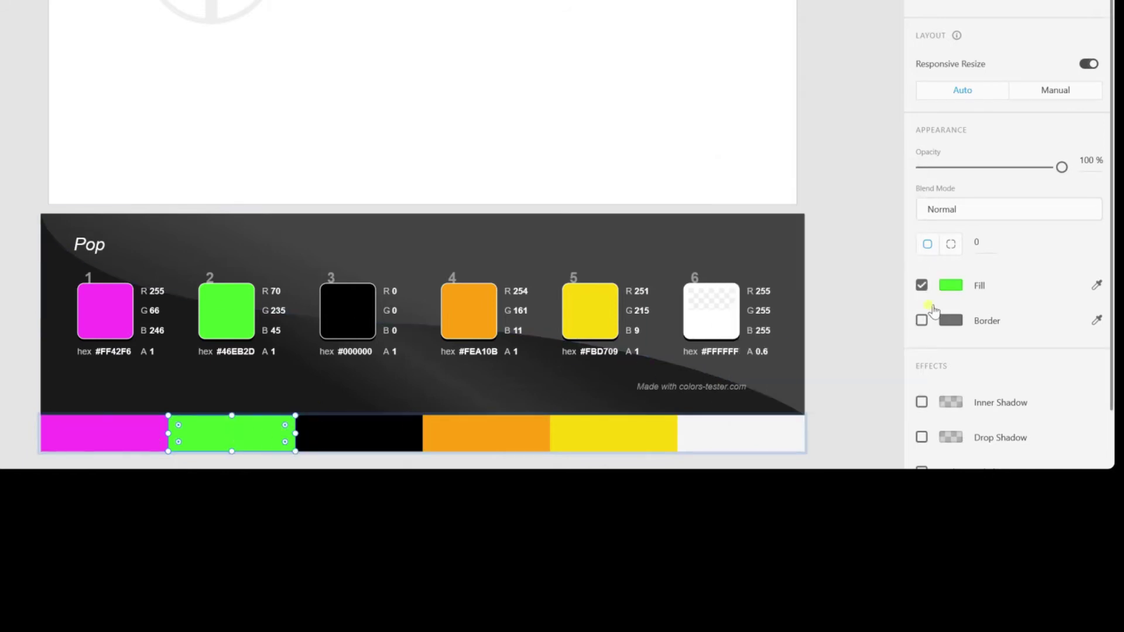
pyautogui.click(950, 285)
pyautogui.click(741, 397)
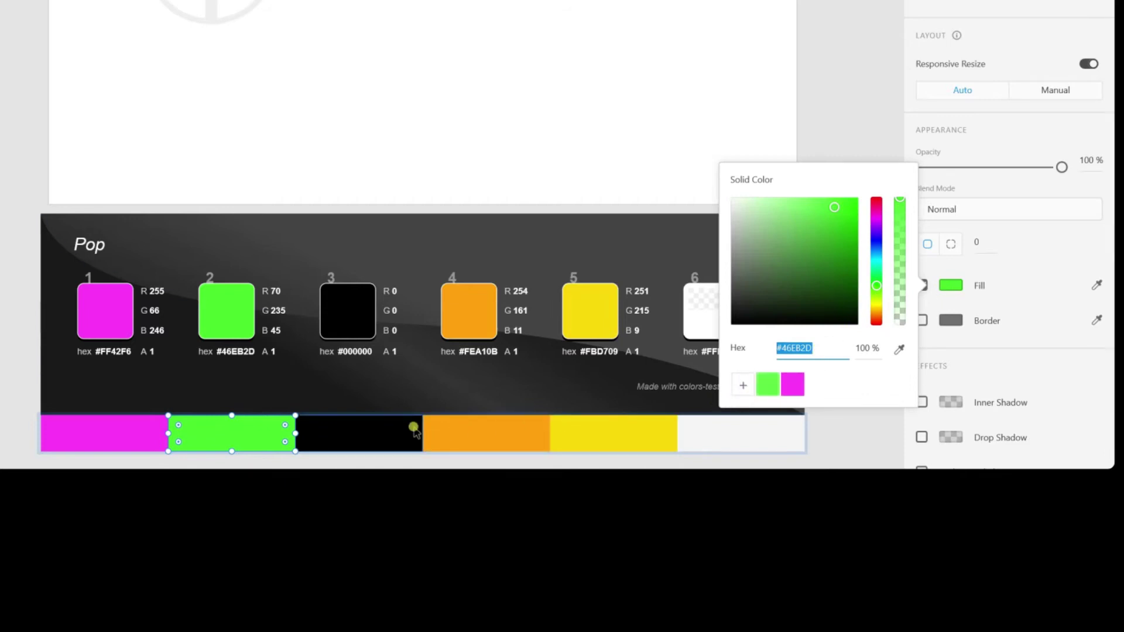
# - Save the black #000000, orange #FEA10B and yellow #FBD709 bars as document swatches
pyautogui.click(376, 432)
pyautogui.click(951, 285)
pyautogui.click(735, 387)
pyautogui.click(516, 434)
pyautogui.click(951, 285)
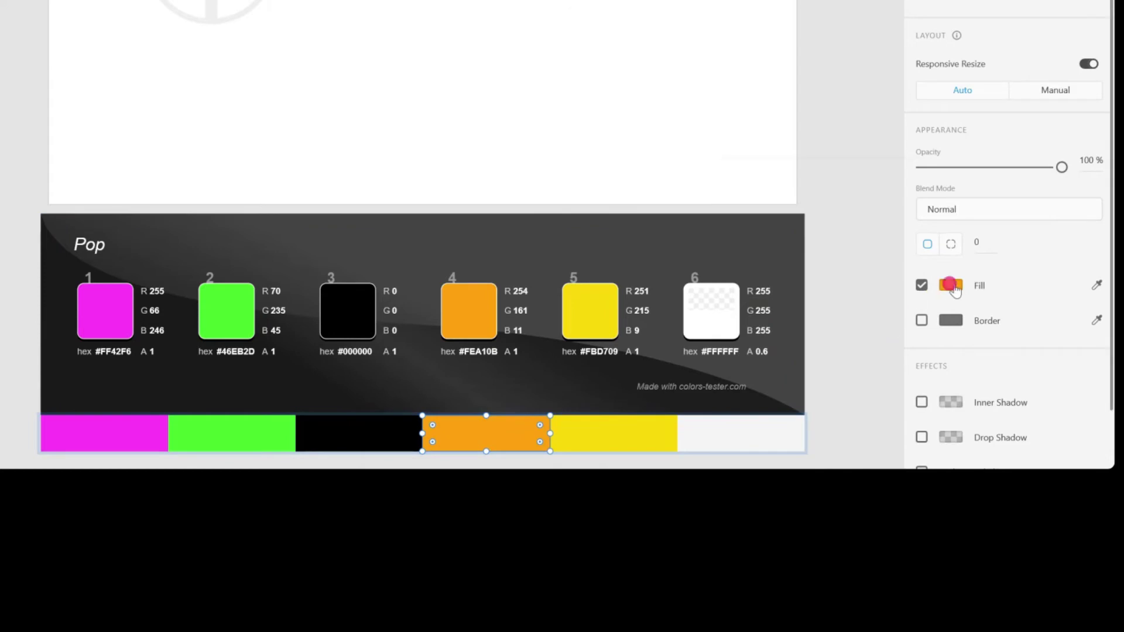
pyautogui.click(736, 386)
pyautogui.click(624, 430)
pyautogui.click(951, 285)
pyautogui.click(750, 387)
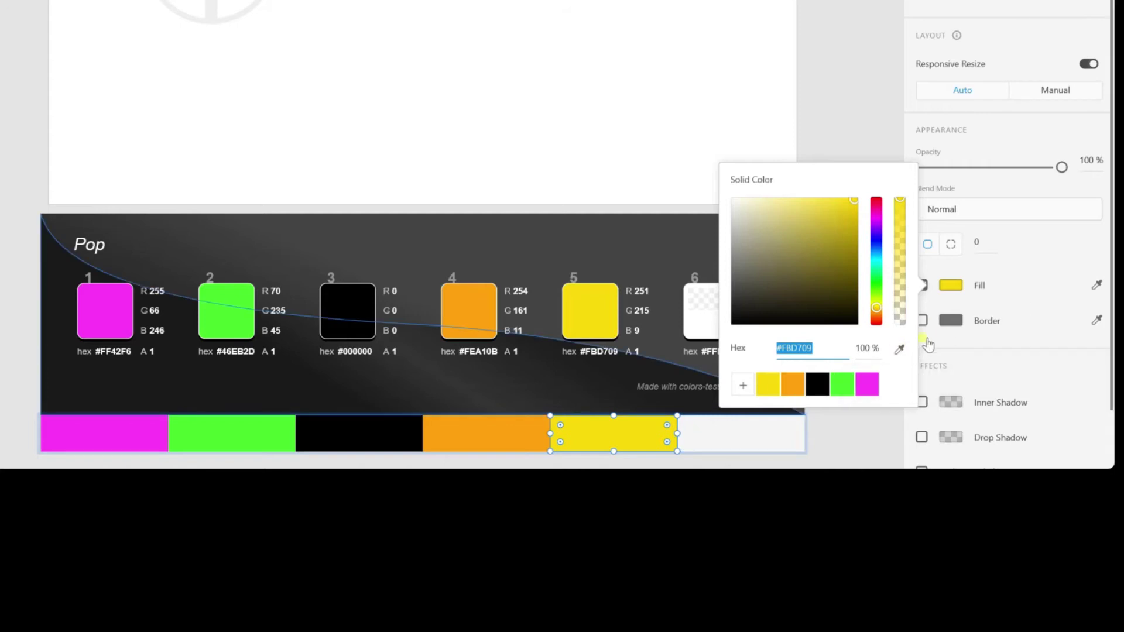
# - Sample the white colour 6 into the whole strip's fill and inspect it
pyautogui.click(843, 422)
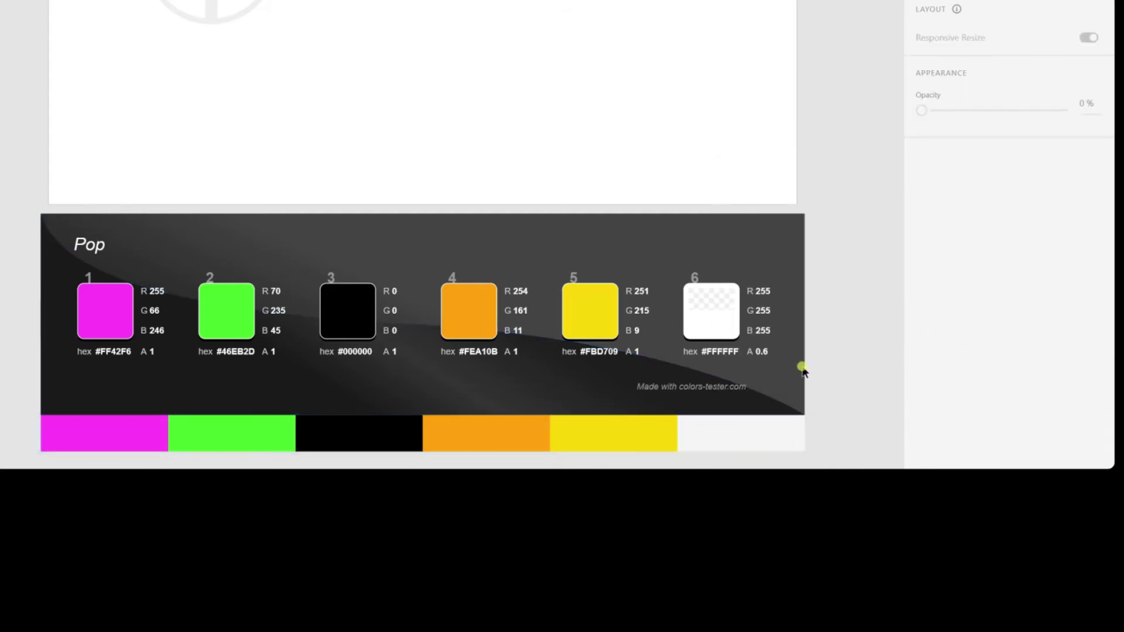
pyautogui.click(722, 420)
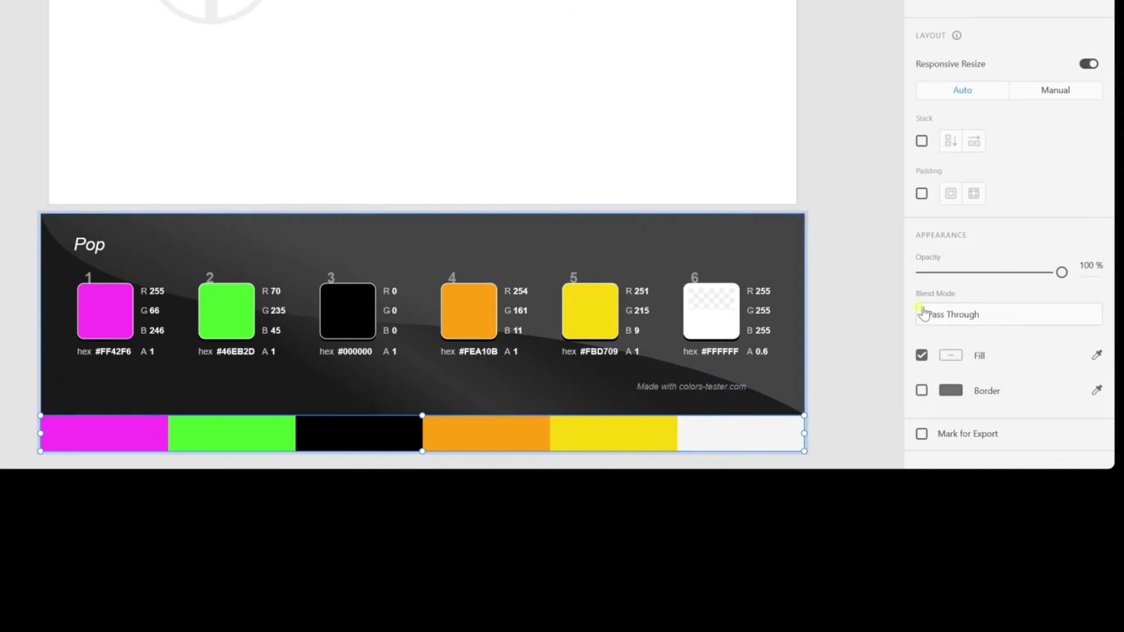
pyautogui.click(726, 322)
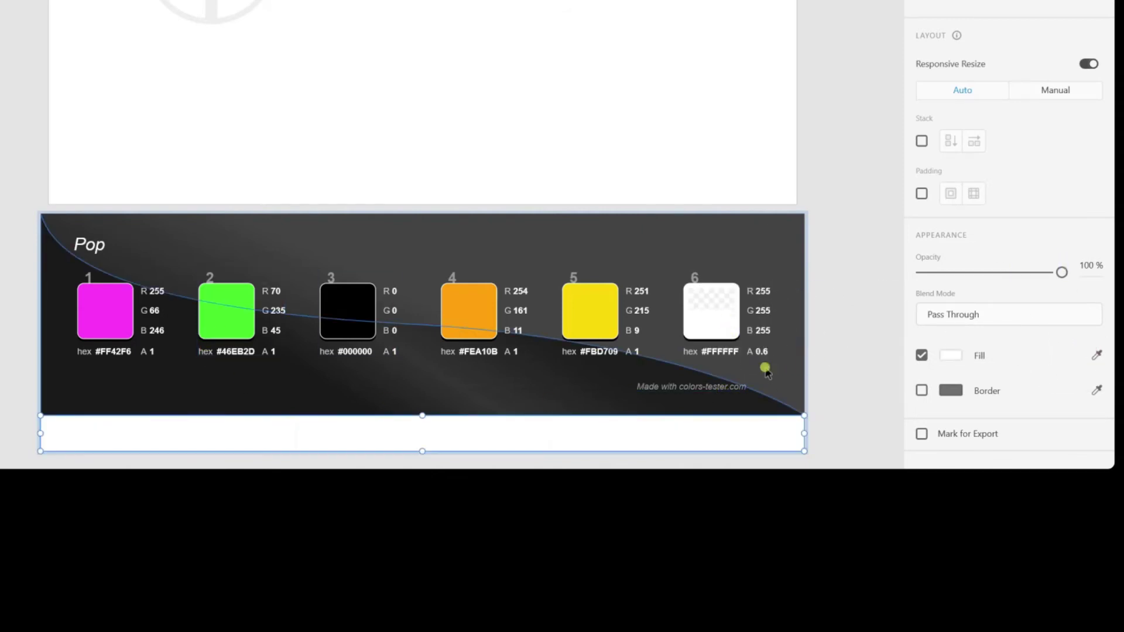
pyautogui.click(953, 359)
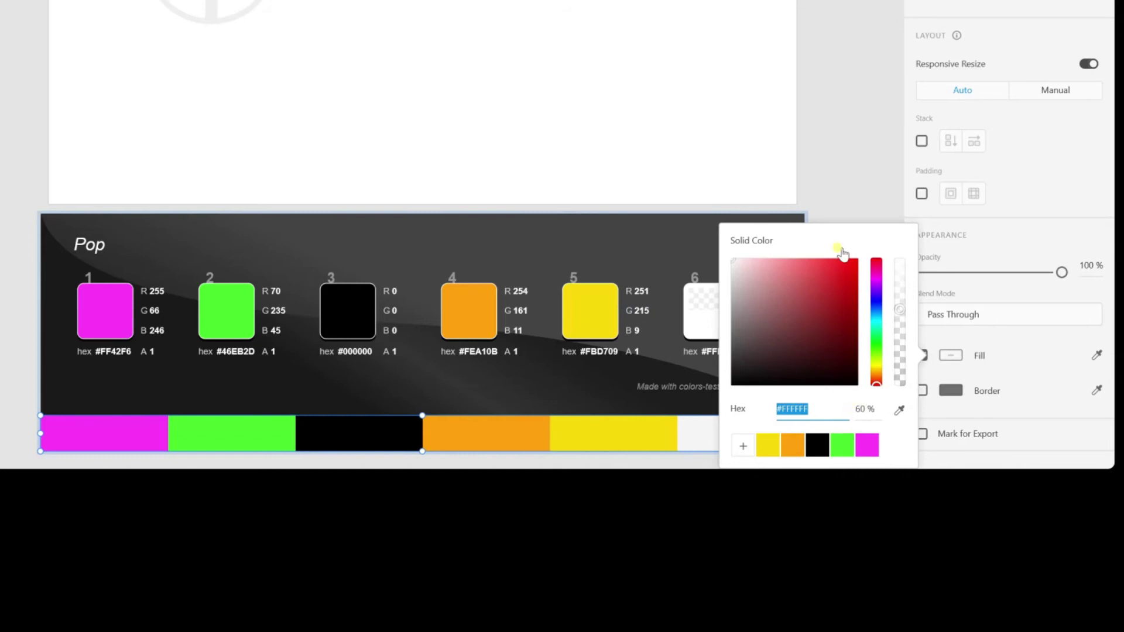
pyautogui.click(846, 198)
# - Save the strip's last white block, #FFFFFF at 60% opacity, as a document swatch
pyautogui.click(752, 439)
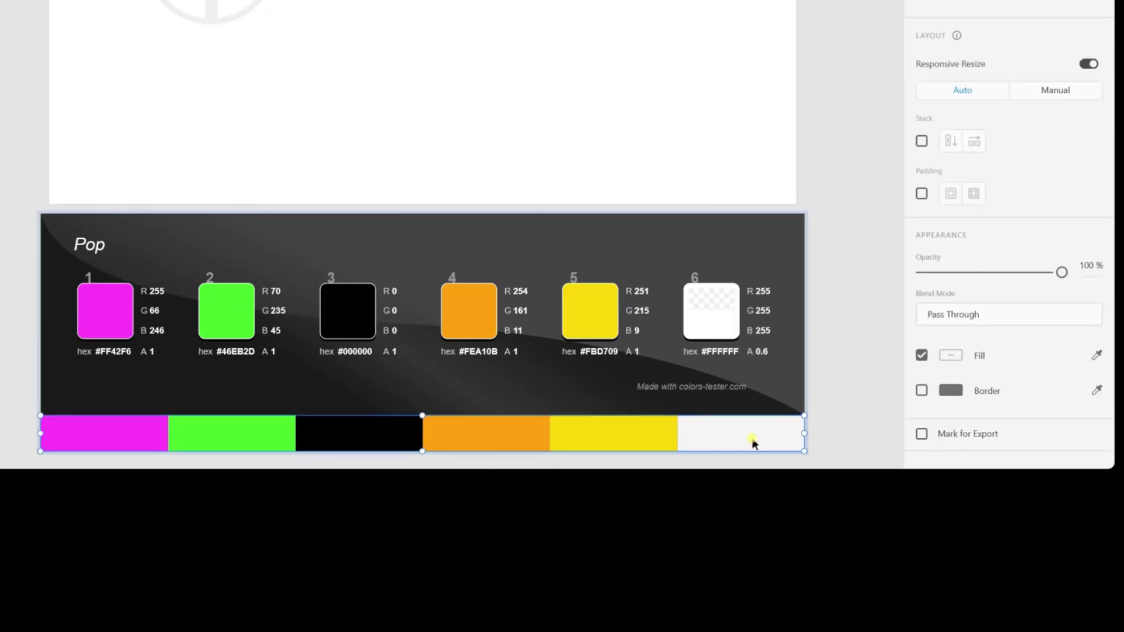
pyautogui.doubleClick(753, 443)
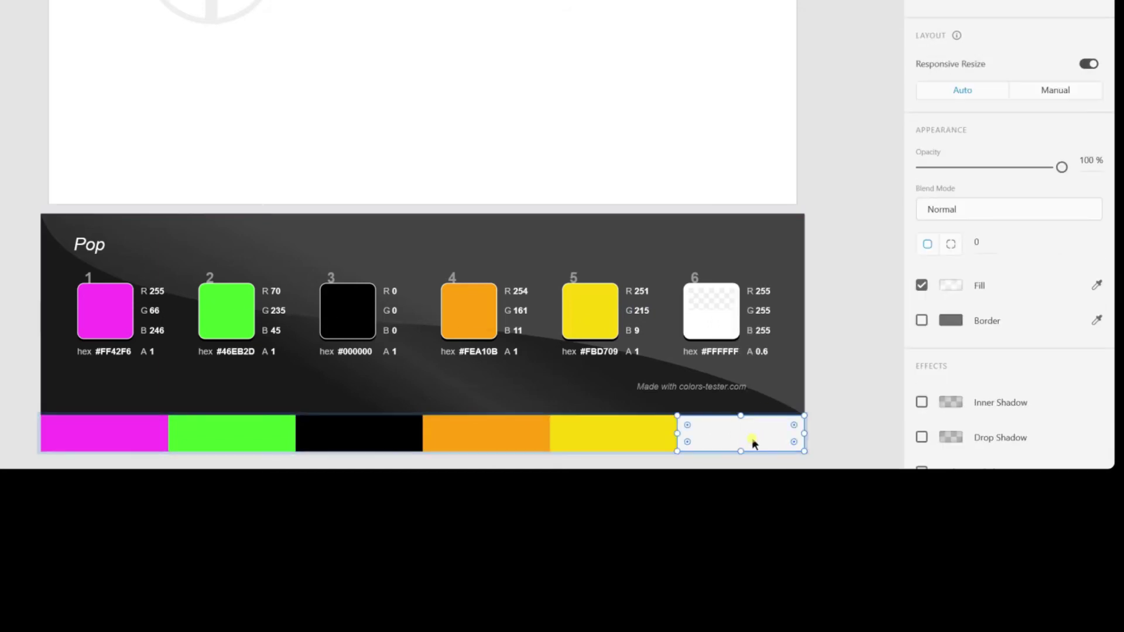
pyautogui.click(952, 298)
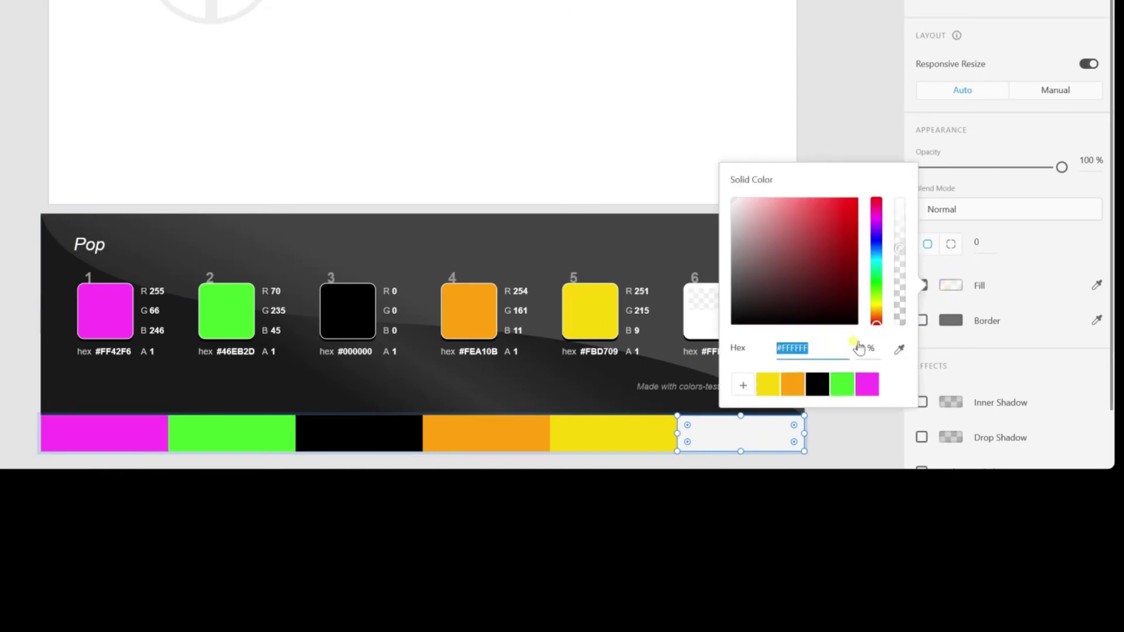
pyautogui.click(743, 385)
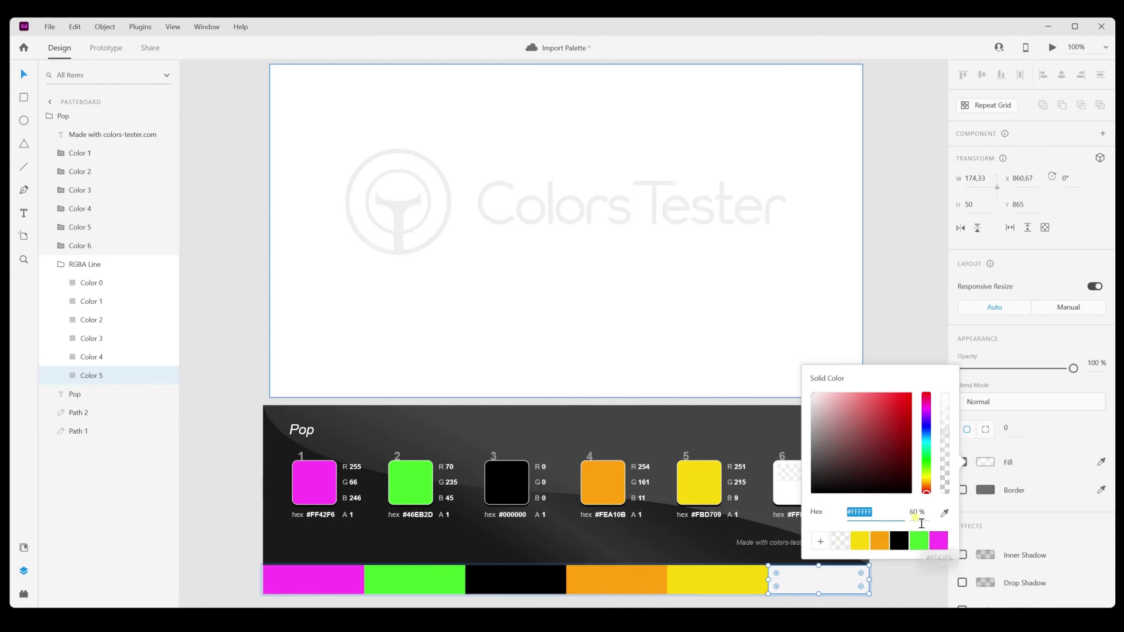
pyautogui.click(908, 316)
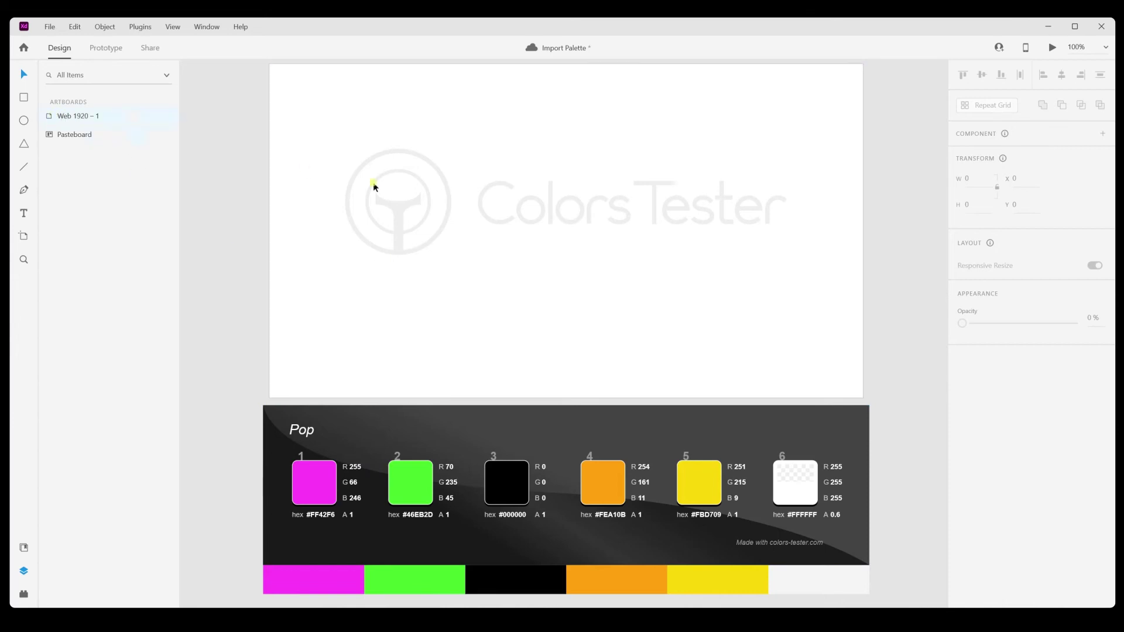
# - Fill the artboard's background rectangle with the black #000000 swatch
pyautogui.click(494, 292)
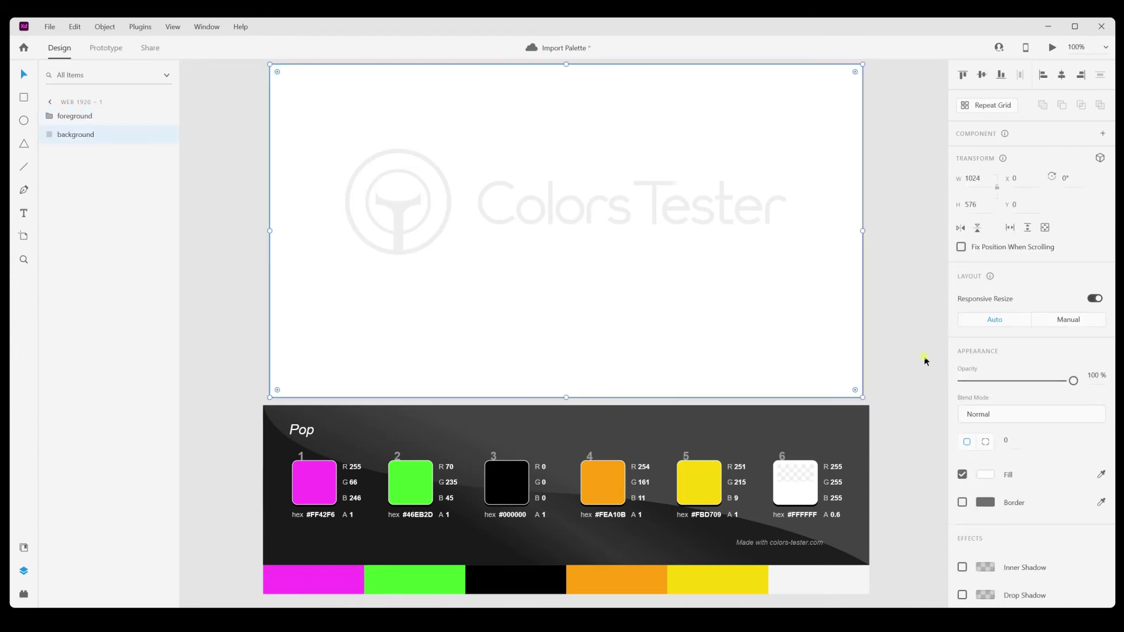
pyautogui.click(986, 476)
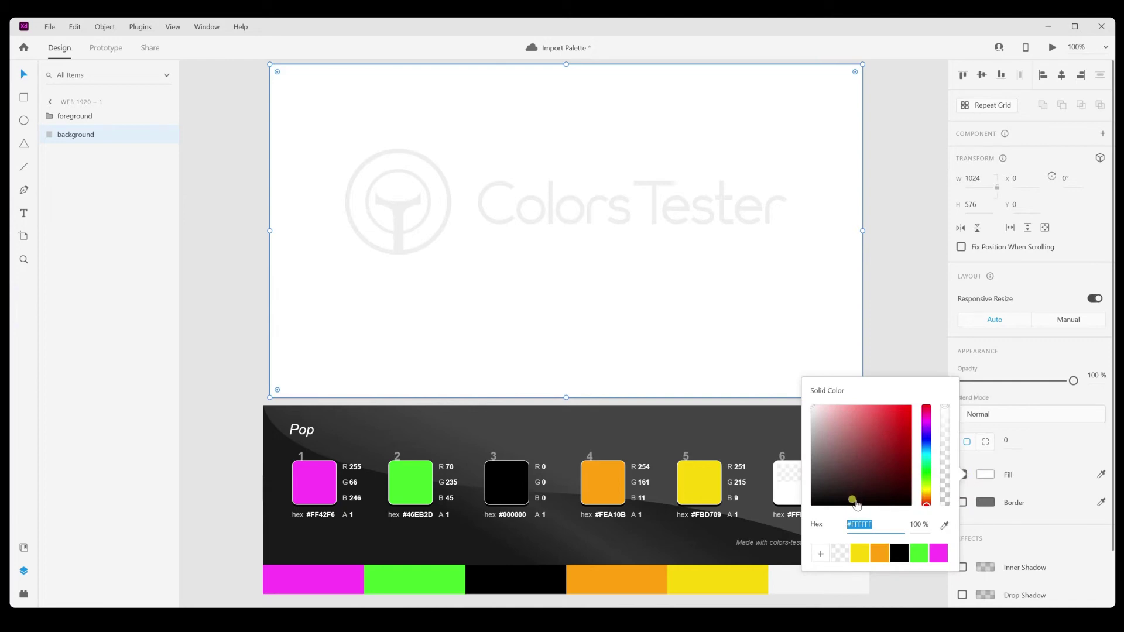
pyautogui.click(899, 554)
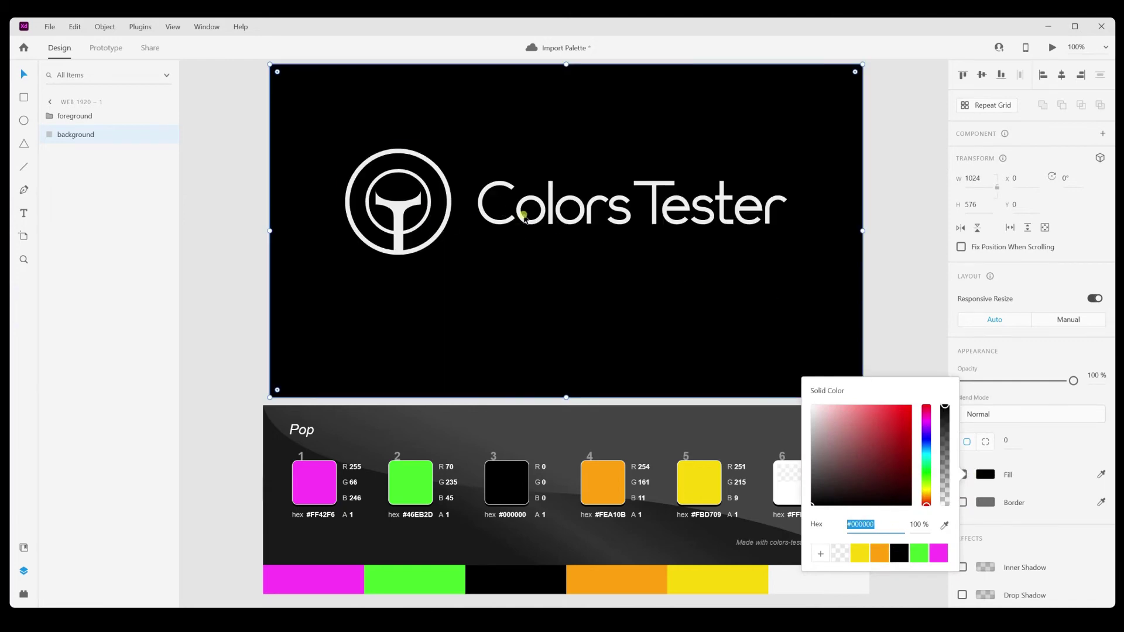
pyautogui.doubleClick(523, 218)
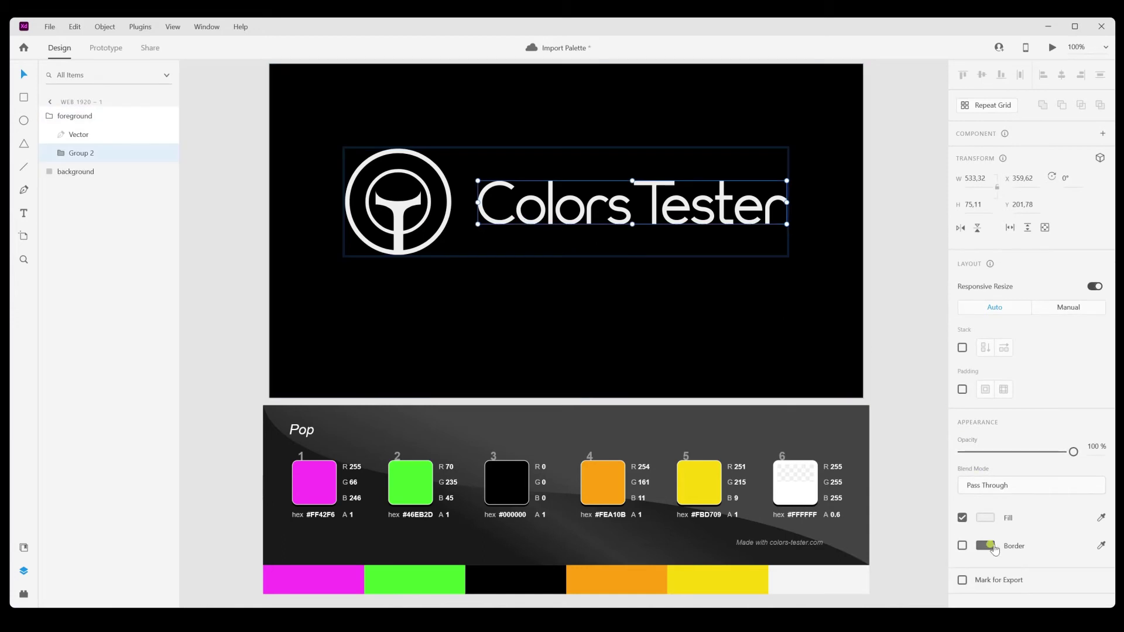
# - Try the Pop swatches on the Colors Tester wordmark and settle on orange #FEA10B
pyautogui.click(986, 520)
pyautogui.click(861, 592)
pyautogui.click(885, 593)
pyautogui.click(902, 594)
pyautogui.click(919, 593)
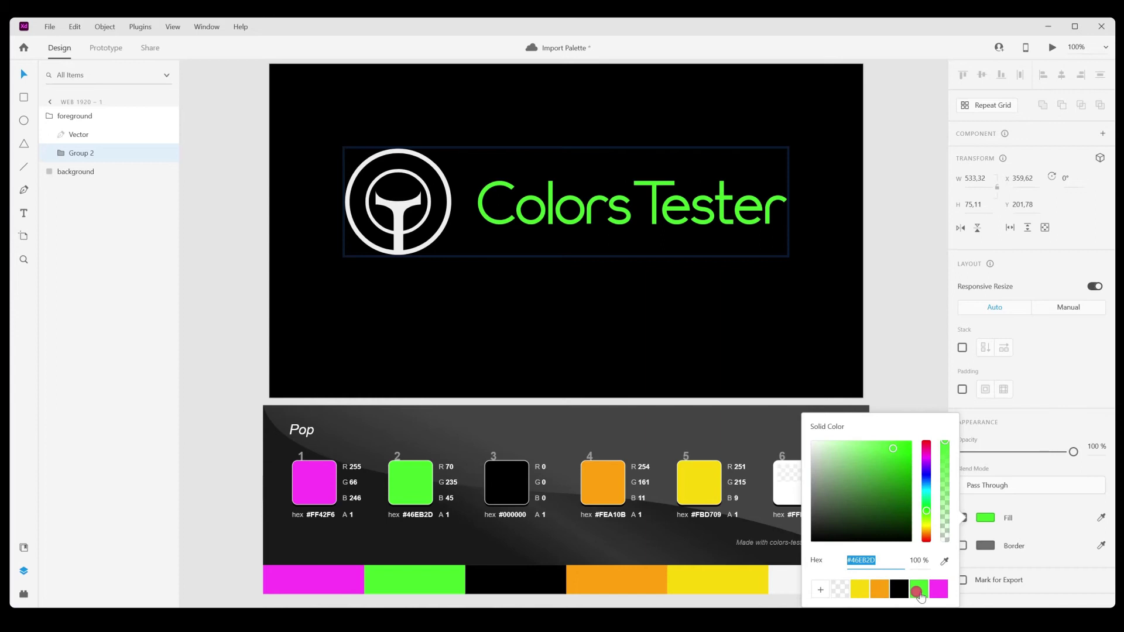
pyautogui.click(939, 593)
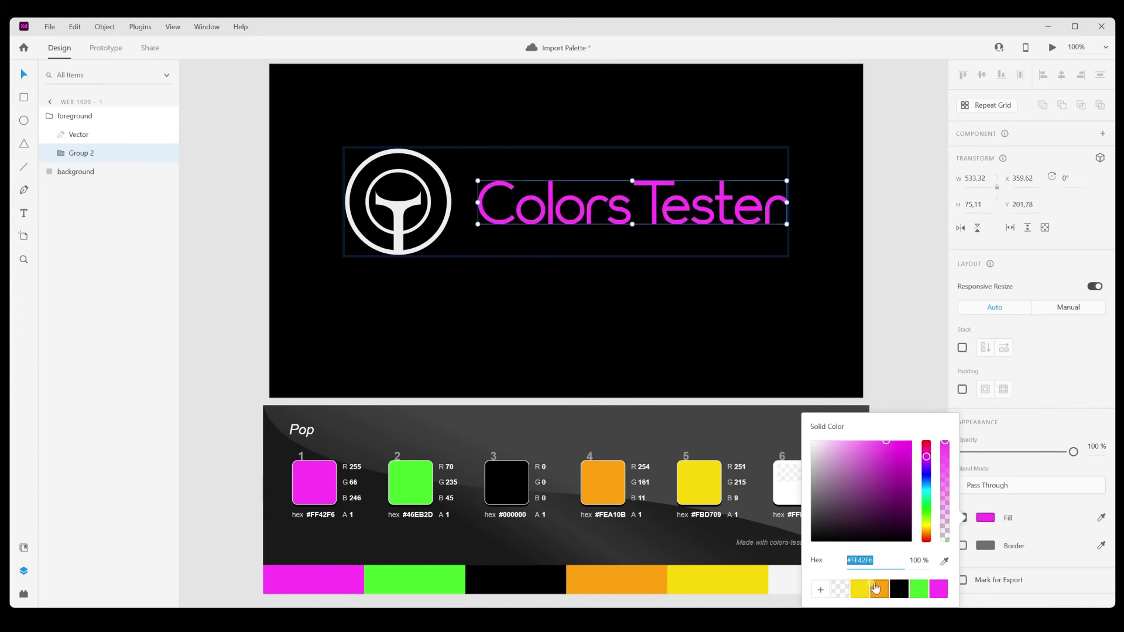
pyautogui.click(876, 588)
pyautogui.click(391, 175)
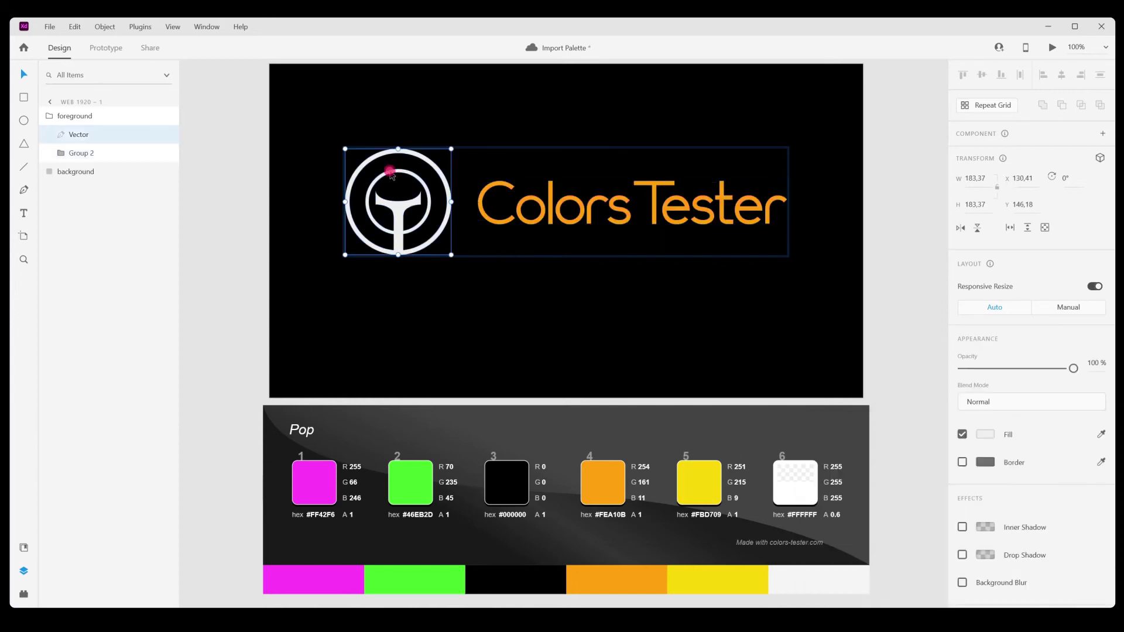
# - Fill the circular logo mark with a linear gradient from yellow #FBD709 to orange #FEA10B
pyautogui.click(985, 433)
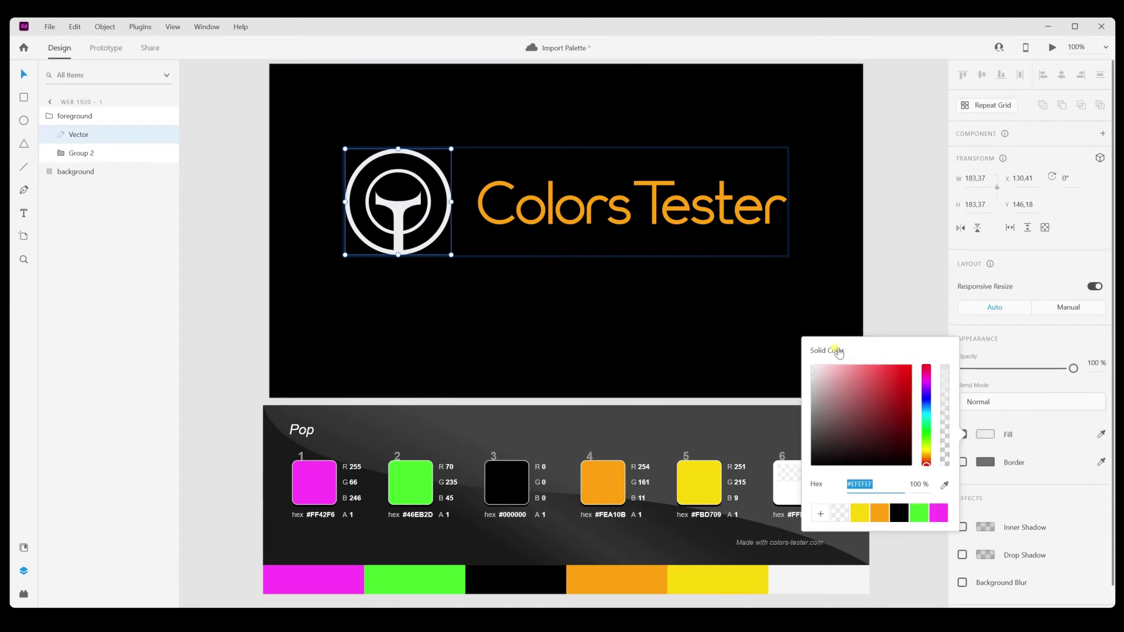
pyautogui.click(838, 350)
pyautogui.click(837, 378)
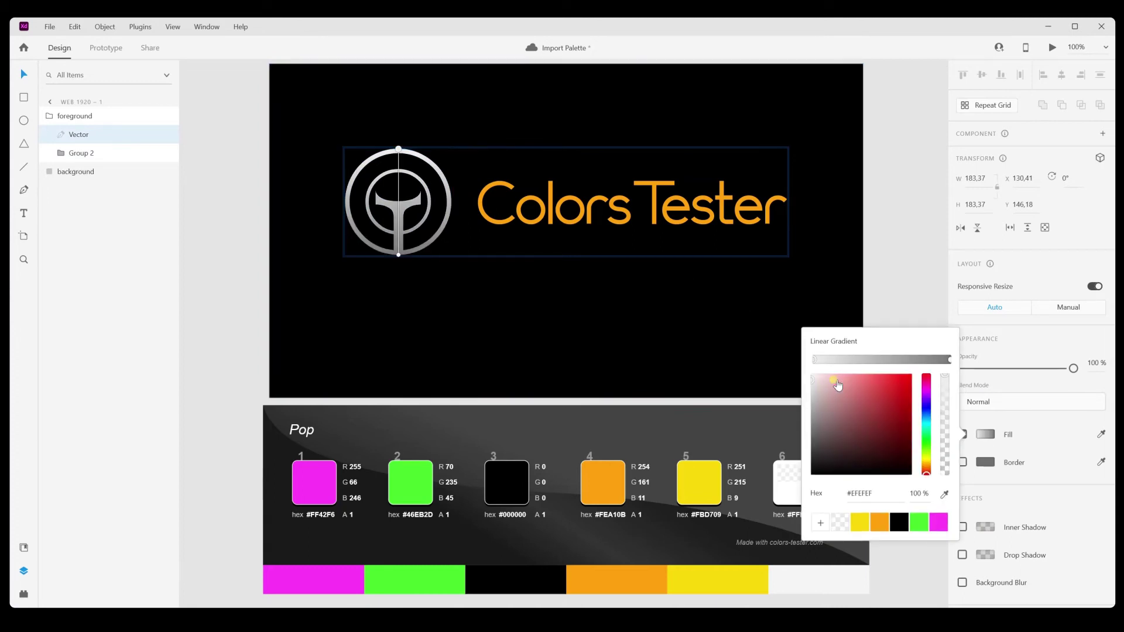
pyautogui.moveTo(861, 530); pyautogui.dragTo(813, 367)
pyautogui.click(857, 529)
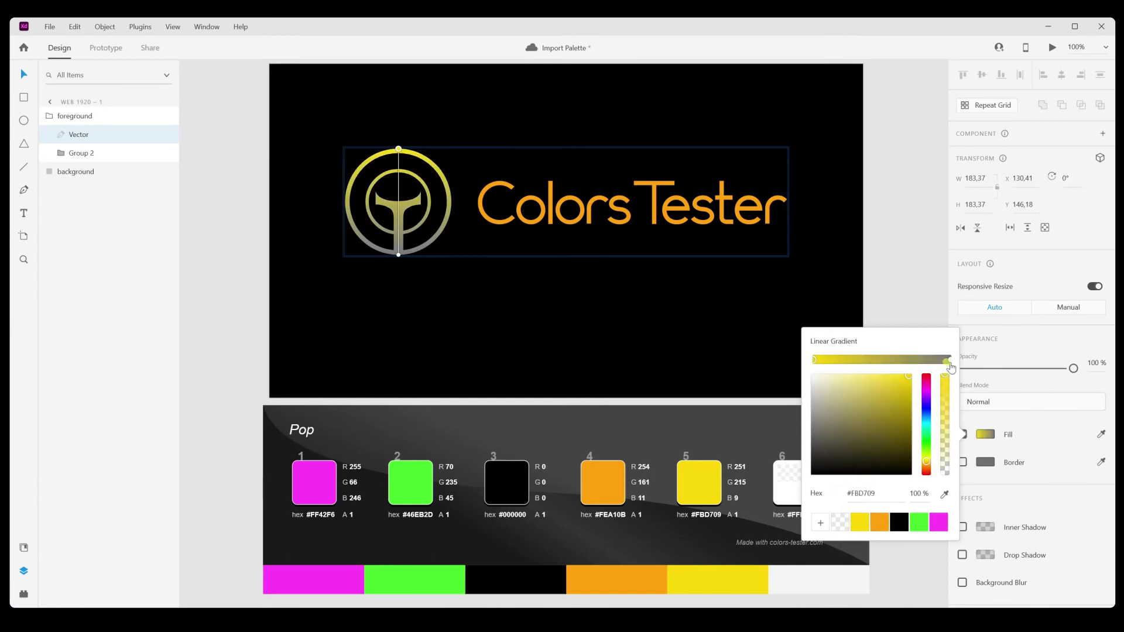
pyautogui.click(947, 362)
pyautogui.click(877, 520)
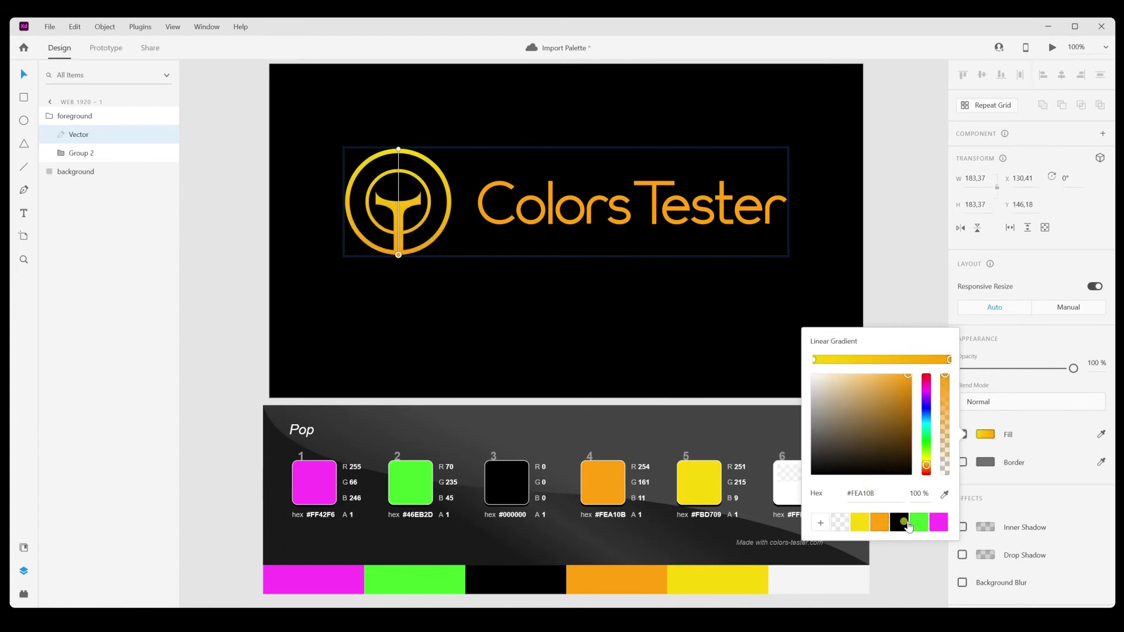
pyautogui.click(902, 299)
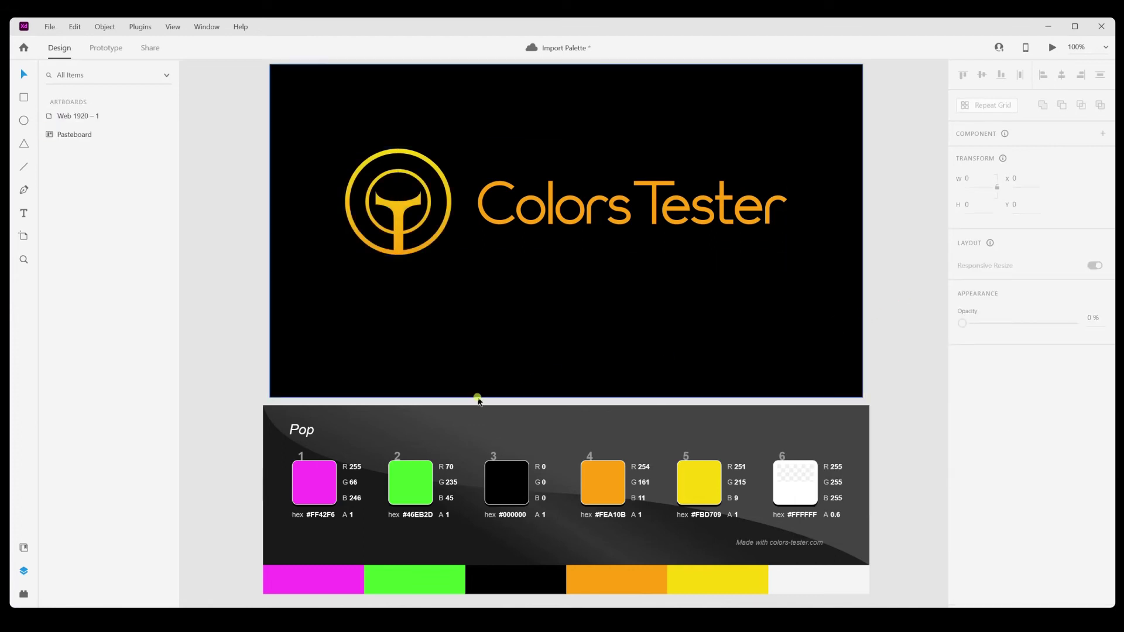
# - Delete the imported Pop palette card and reopen the black background's fill settings
pyautogui.click(466, 419)
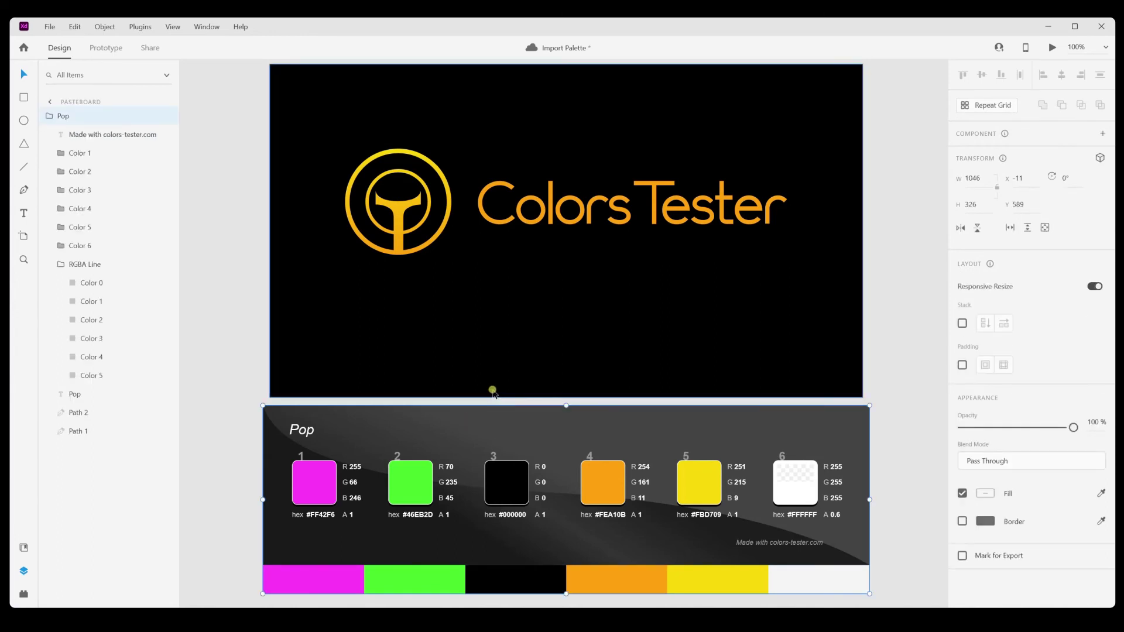
pyautogui.press('Delete')
pyautogui.click(545, 311)
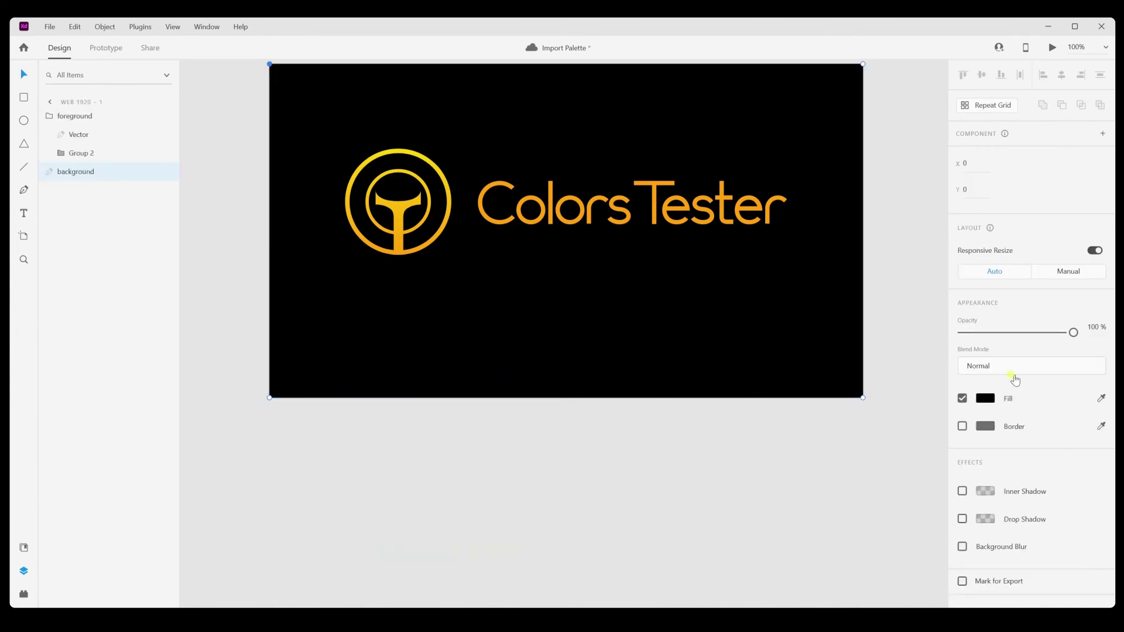
pyautogui.click(986, 399)
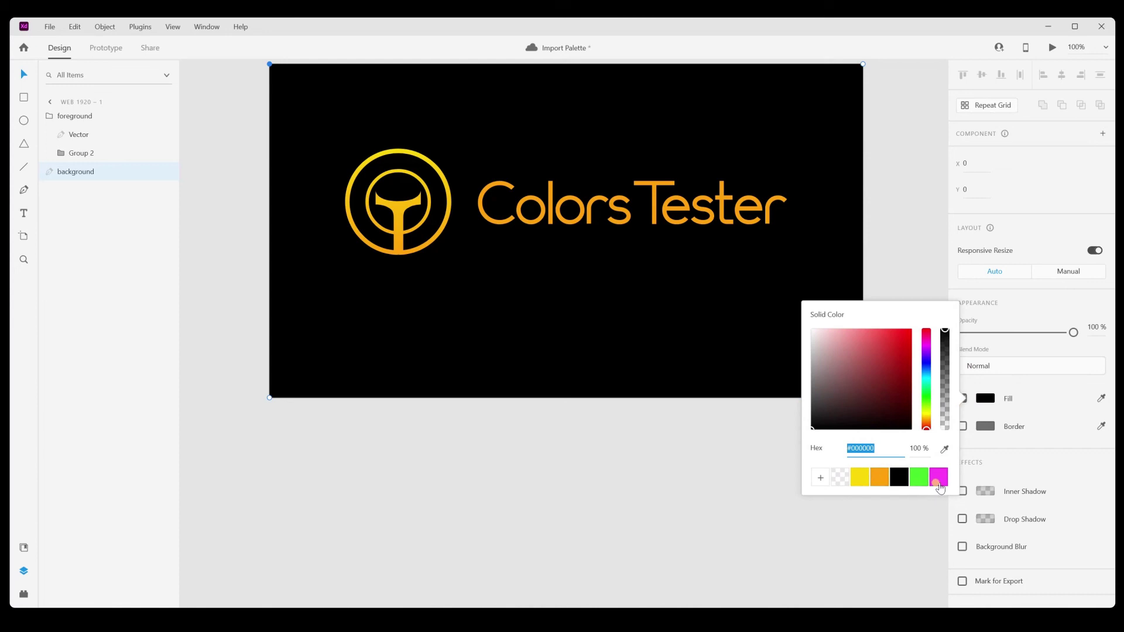